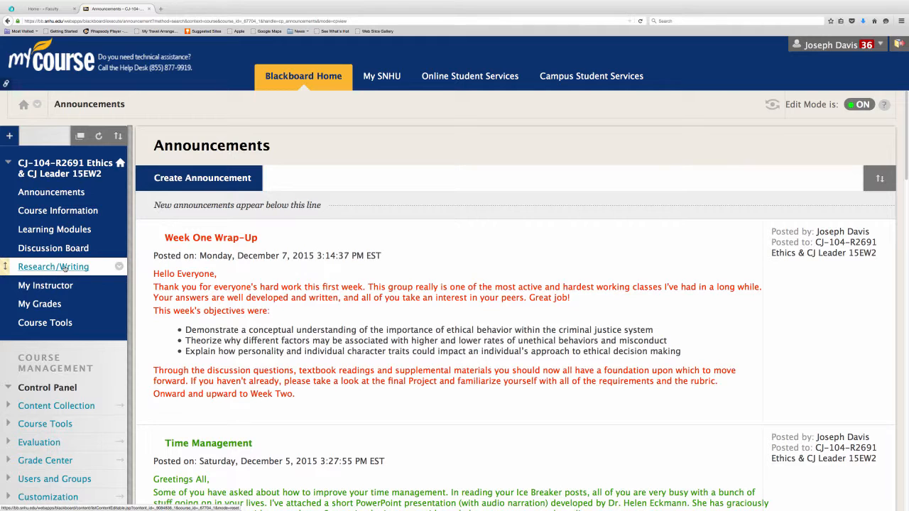
# - Open the SNHU Shapiro Library homepage through its link on the course's Research/Writing page
pyautogui.click(64, 267)
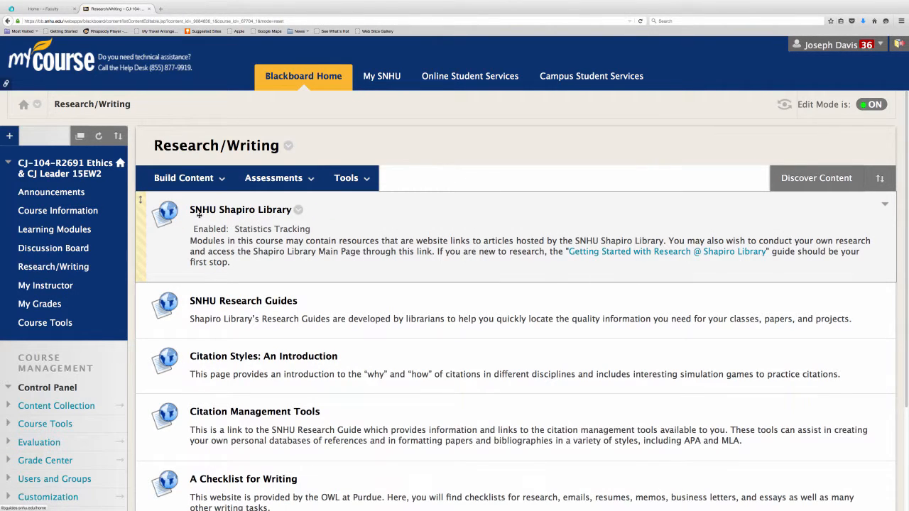
pyautogui.click(183, 178)
pyautogui.click(462, 154)
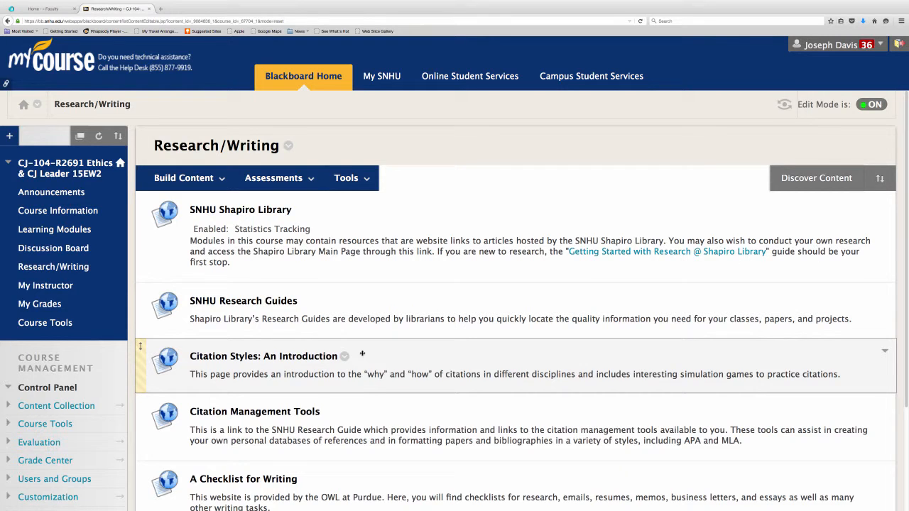
pyautogui.scroll(-3, 362, 353)
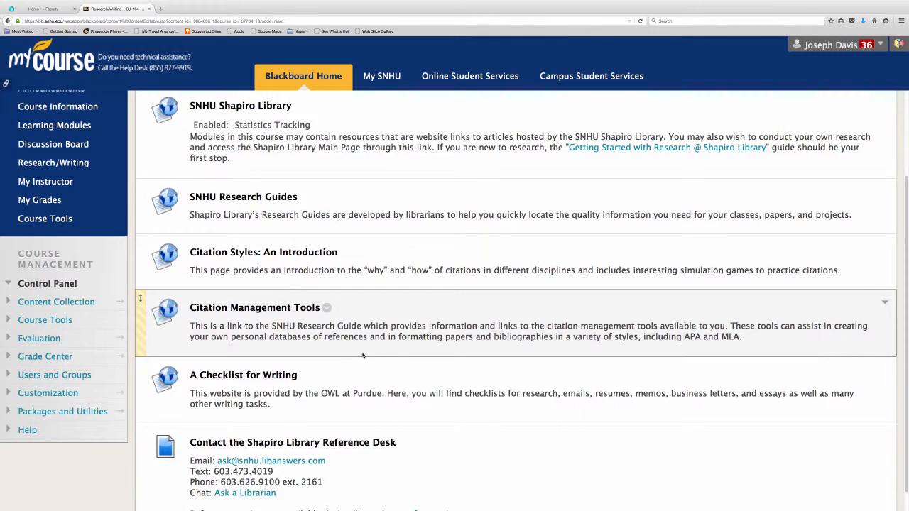
pyautogui.scroll(3, 362, 355)
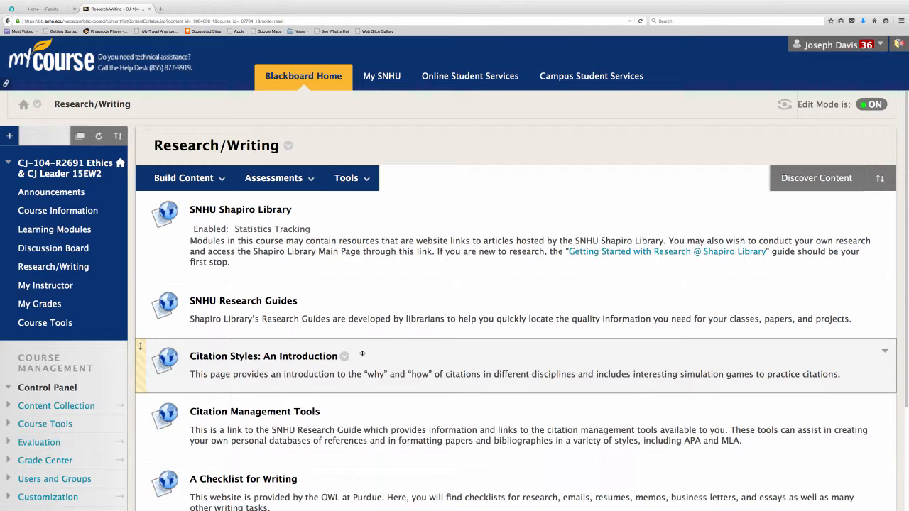
pyautogui.click(266, 211)
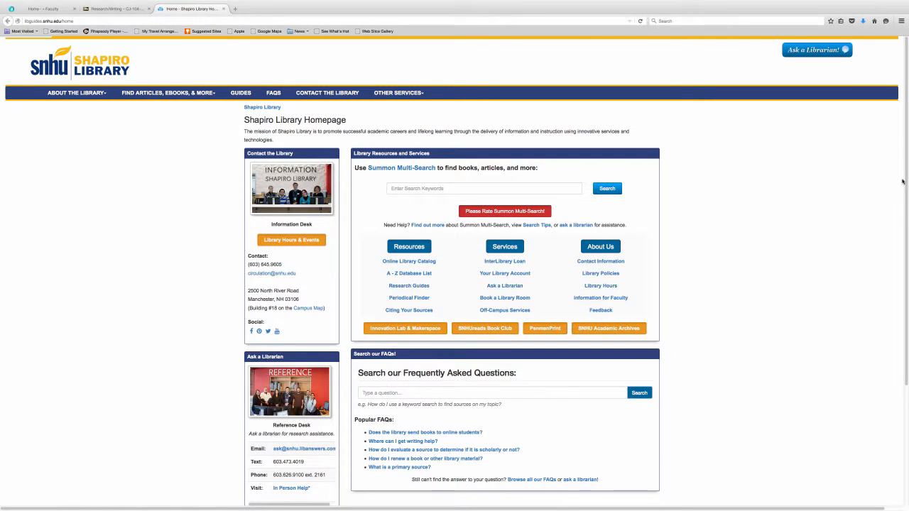
# - Search the Shapiro Library's Summon Multi-Search for "police ethics"
pyautogui.hotkey('ctrl', '+')
pyautogui.hotkey('ctrl', '+')
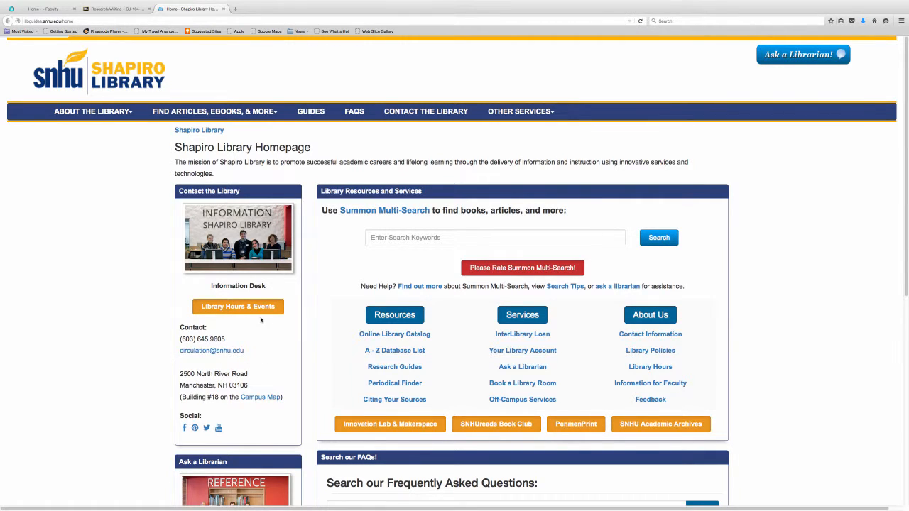
pyautogui.scroll(-1, 264, 335)
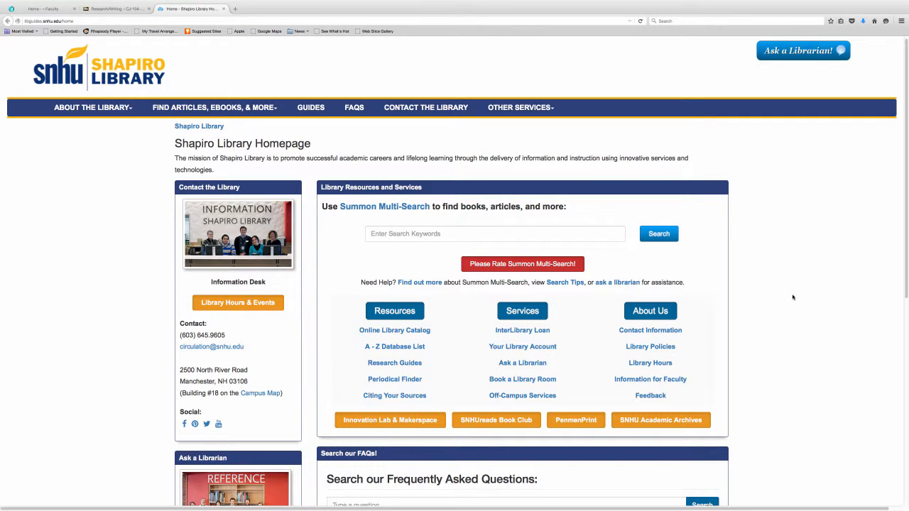
pyautogui.scroll(1, 793, 298)
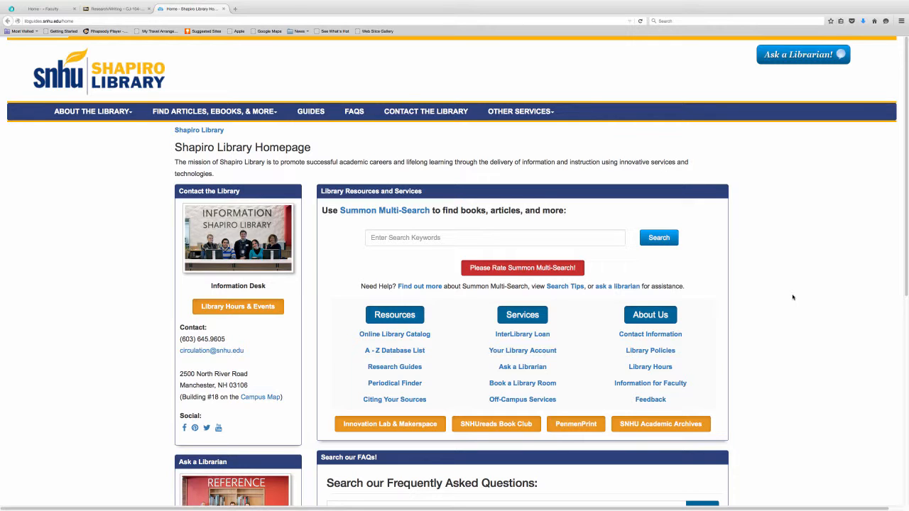
pyautogui.click(416, 239)
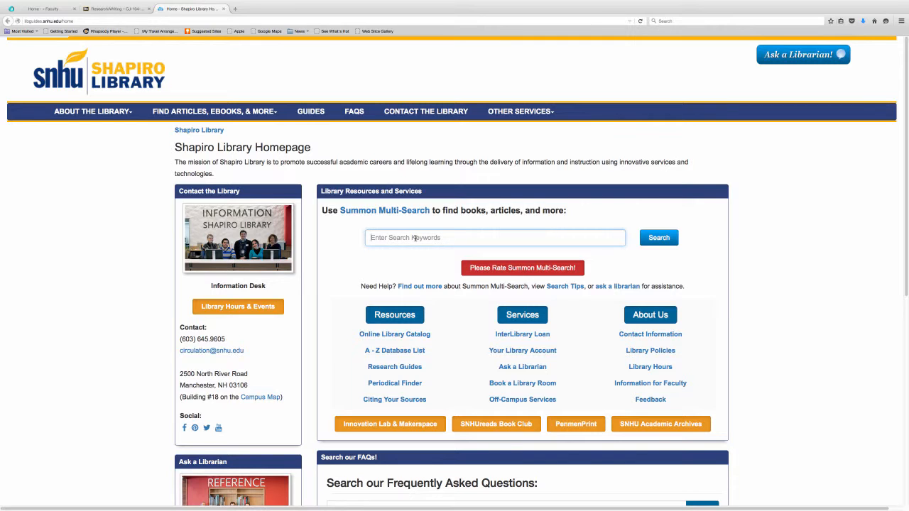
pyautogui.write('police ethics')
pyautogui.click(651, 239)
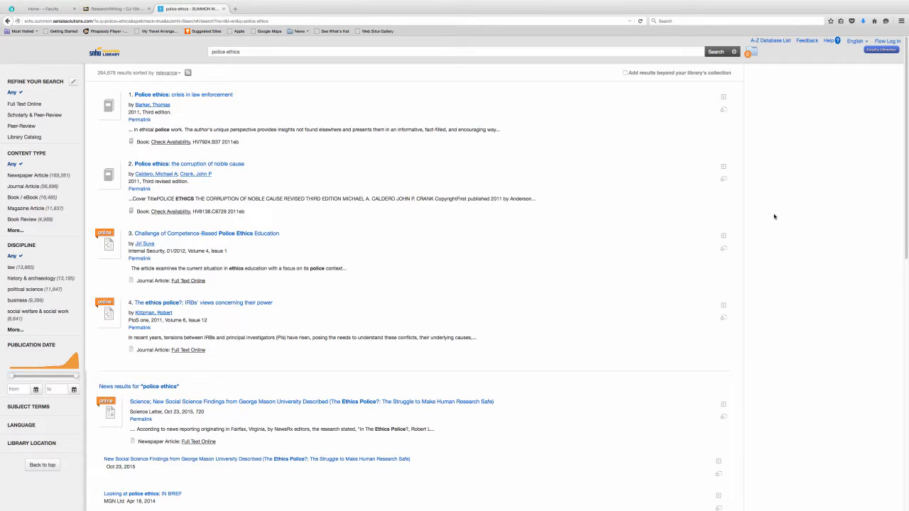
# - Enlarge the search results page and read the preview details of the first two police ethics books
pyautogui.press('super+plus')
pyautogui.press('super+plus')
pyautogui.press('super+plus')
pyautogui.press('super+plus')
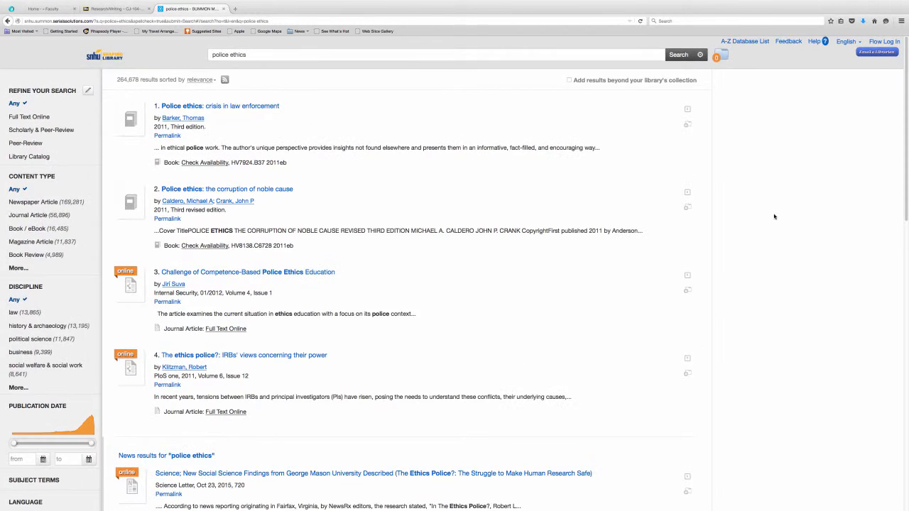
pyautogui.press('super+plus')
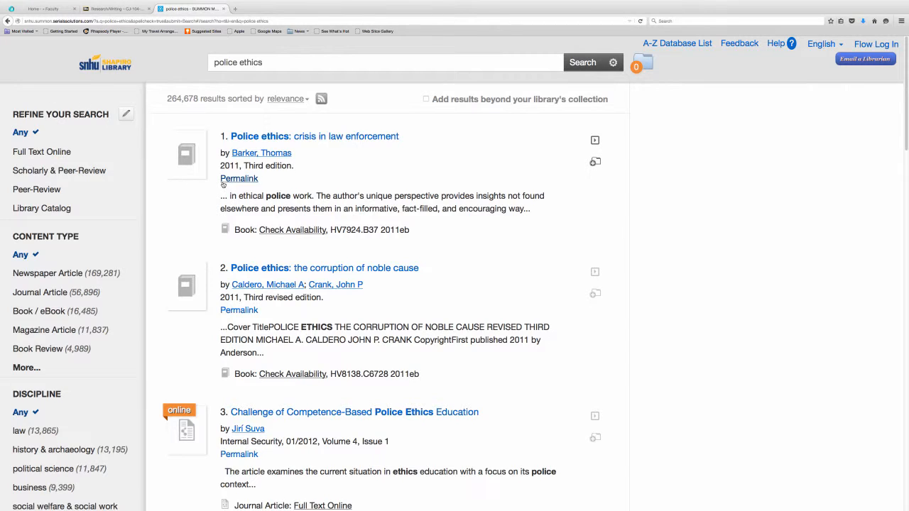
pyautogui.moveTo(514, 160)
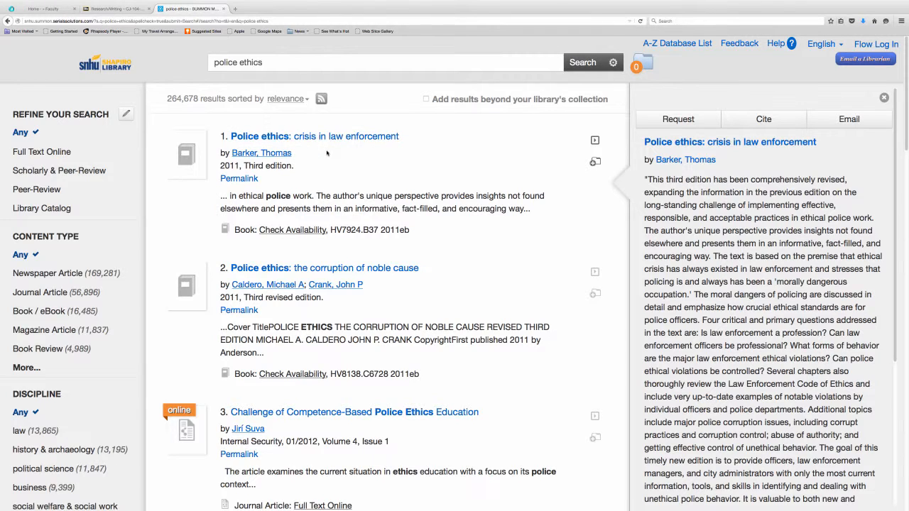
pyautogui.scroll(-5, 689, 209)
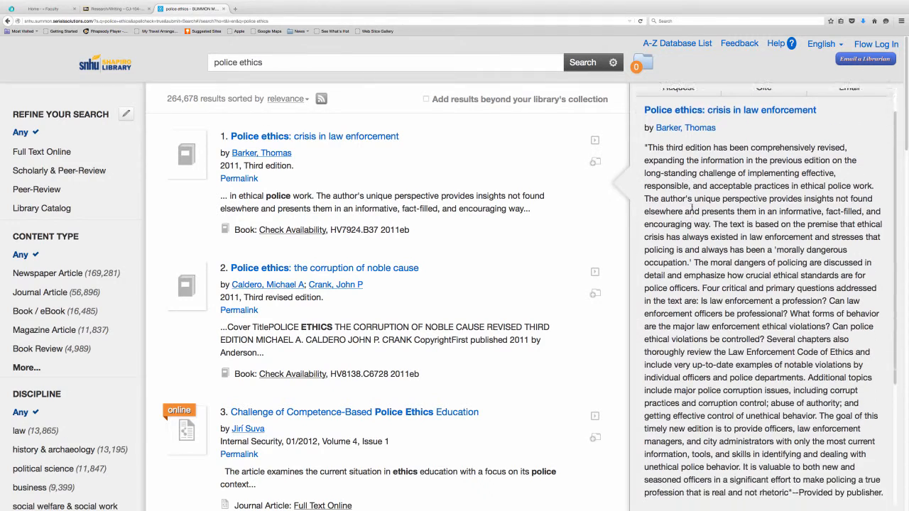
pyautogui.scroll(-2, 691, 206)
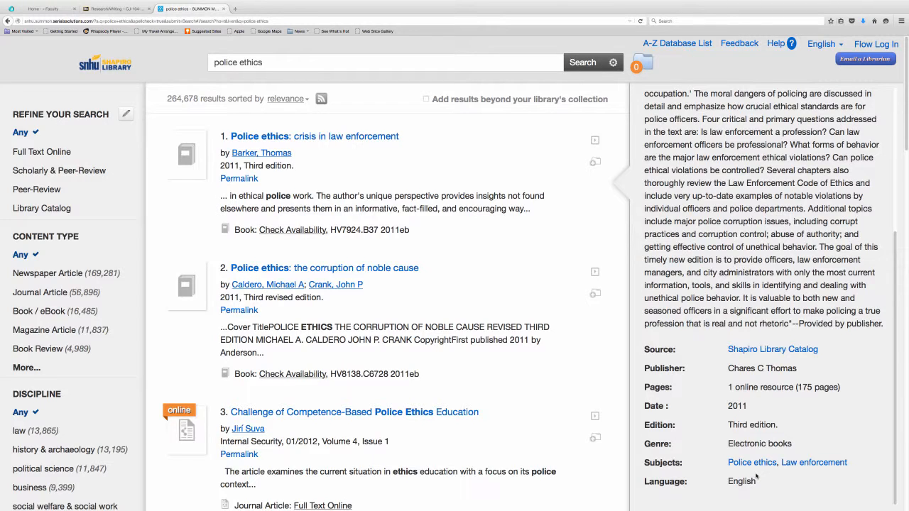
pyautogui.moveTo(568, 337)
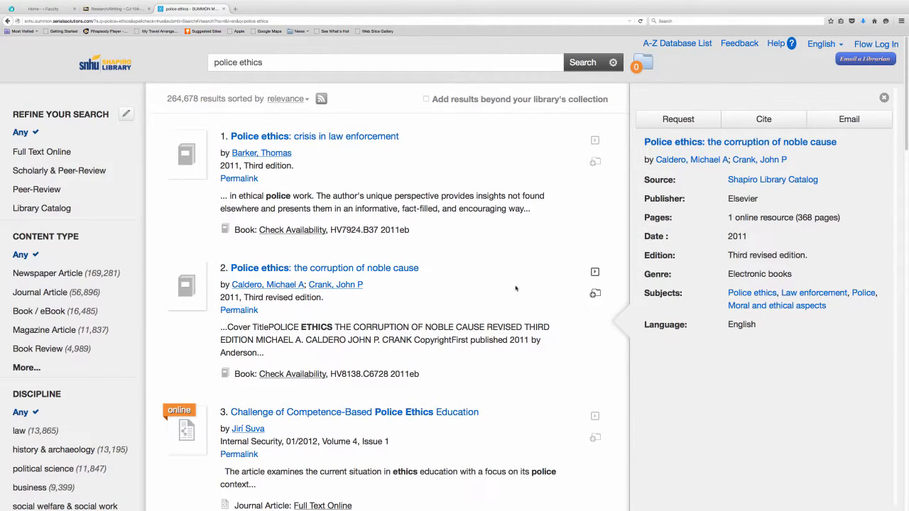
pyautogui.scroll(-4, 516, 288)
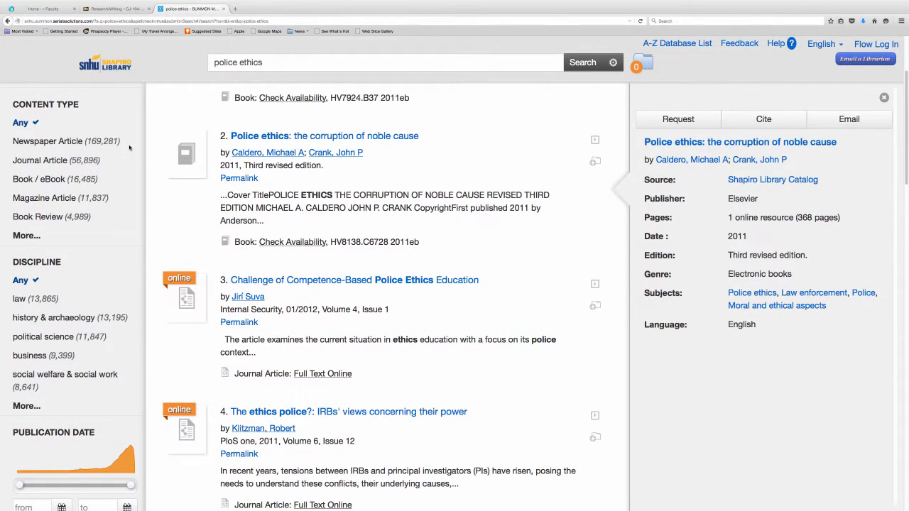
# - Refine the search to Scholarly & Peer-Review results and preview the first article's abstract
pyautogui.scroll(4, 129, 147)
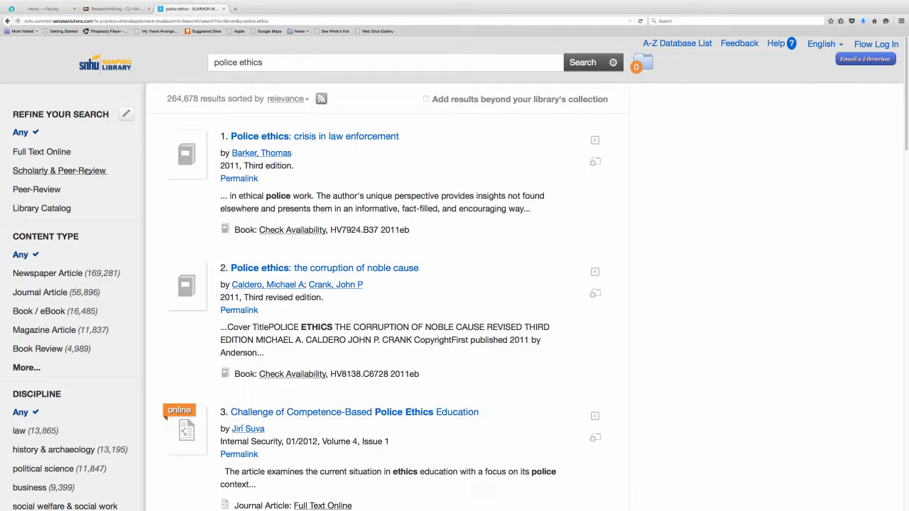
pyautogui.click(86, 171)
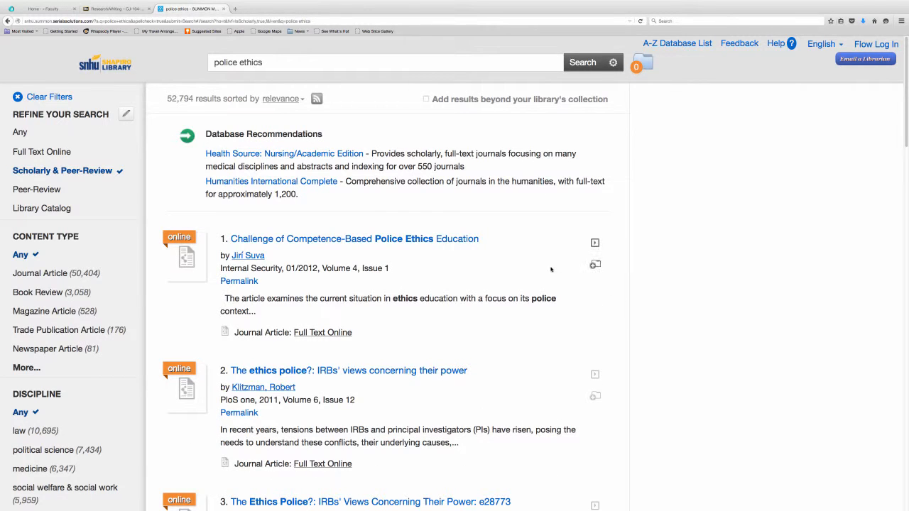
pyautogui.moveTo(548, 267)
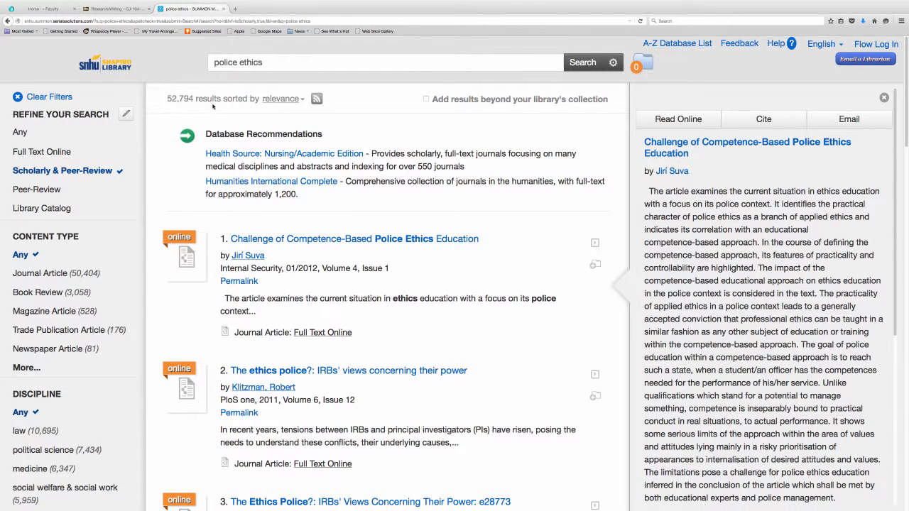
# - Try sorting the filtered results by Date (newest), look through the articles, and restore the Relevance order
pyautogui.click(289, 102)
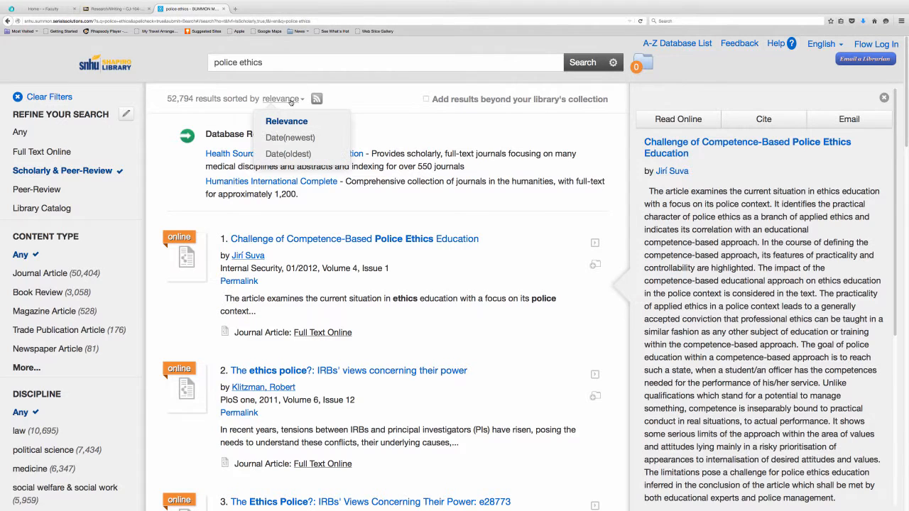
pyautogui.click(289, 139)
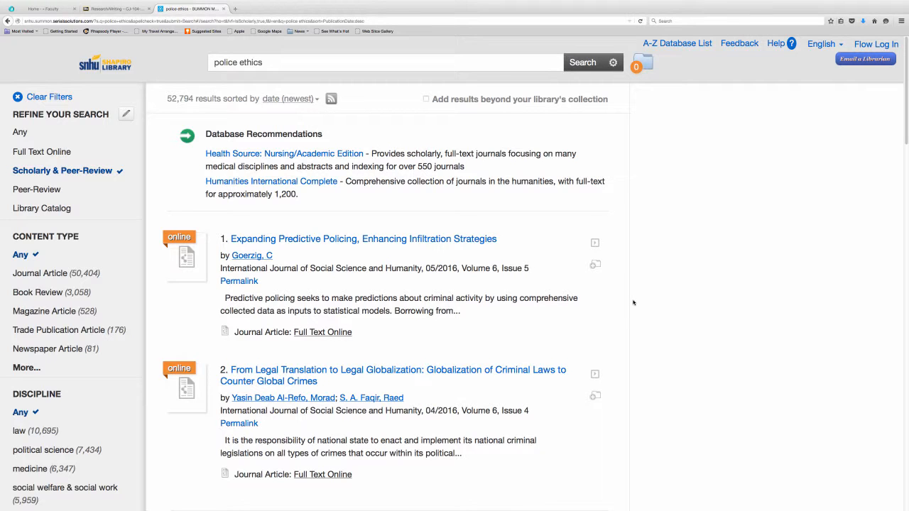
pyautogui.moveTo(305, 254)
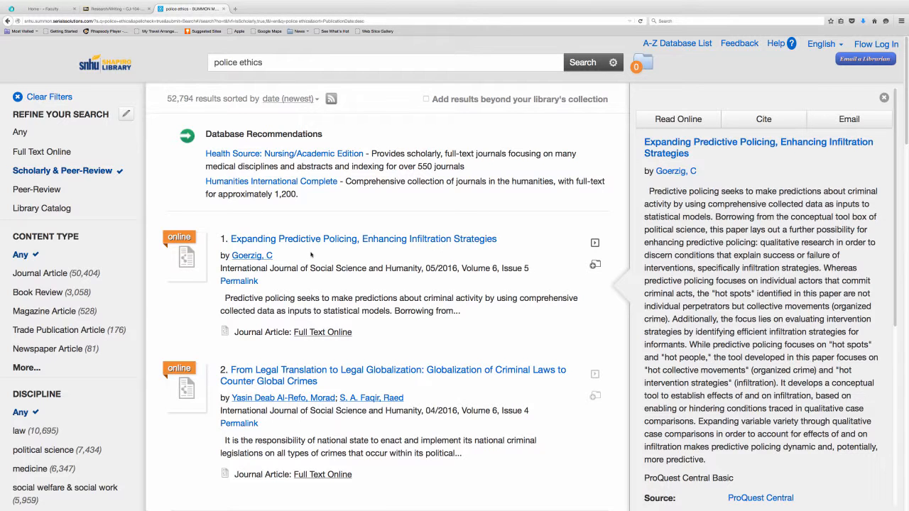
pyautogui.scroll(-5, 528, 247)
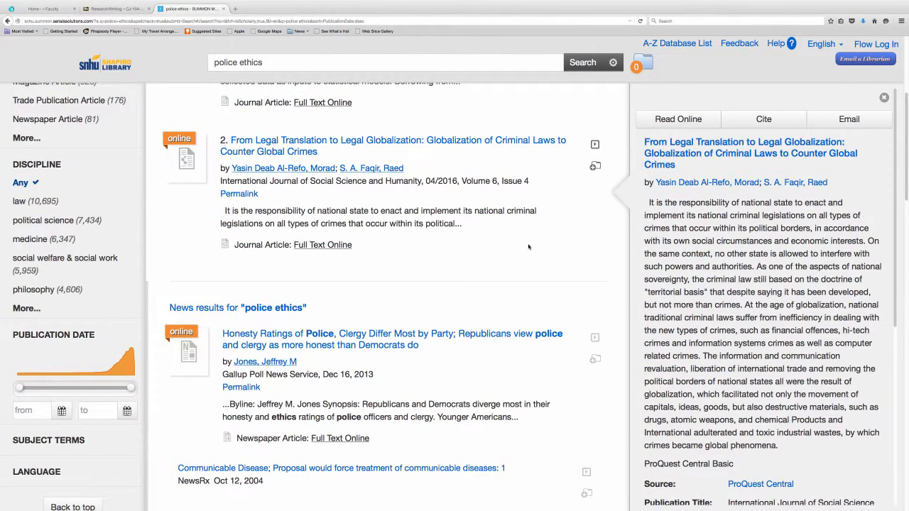
pyautogui.scroll(-3, 528, 247)
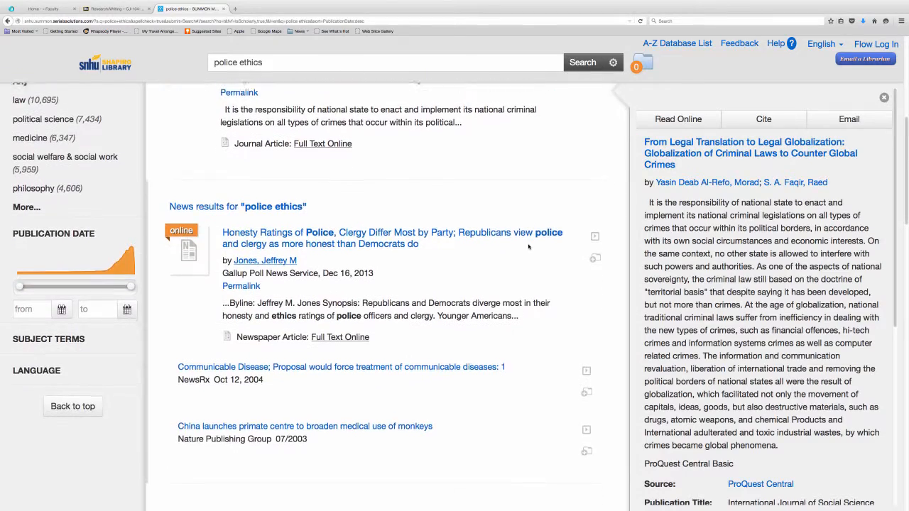
pyautogui.scroll(-1, 528, 246)
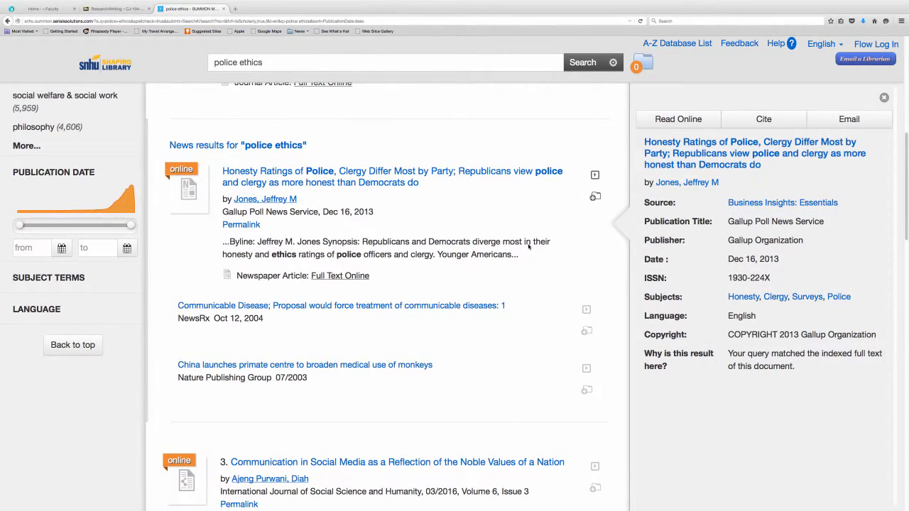
pyautogui.scroll(-5, 529, 247)
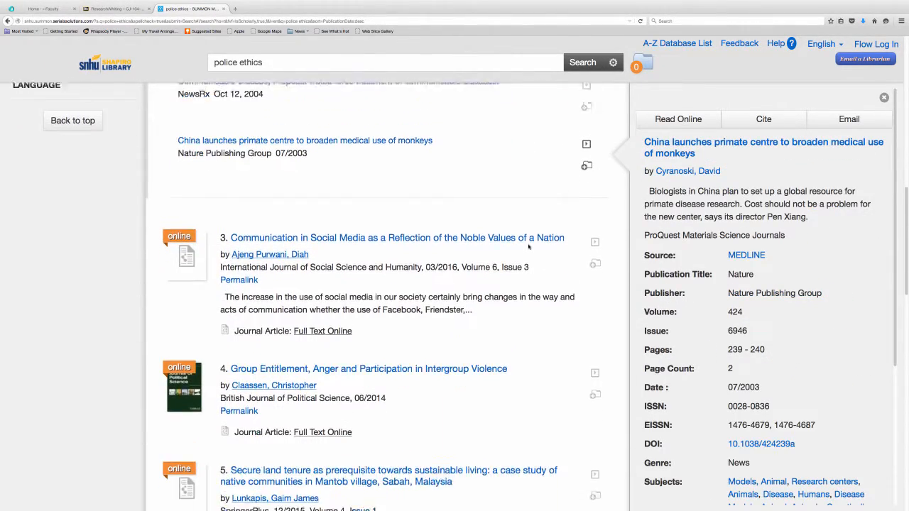
pyautogui.scroll(-3, 528, 246)
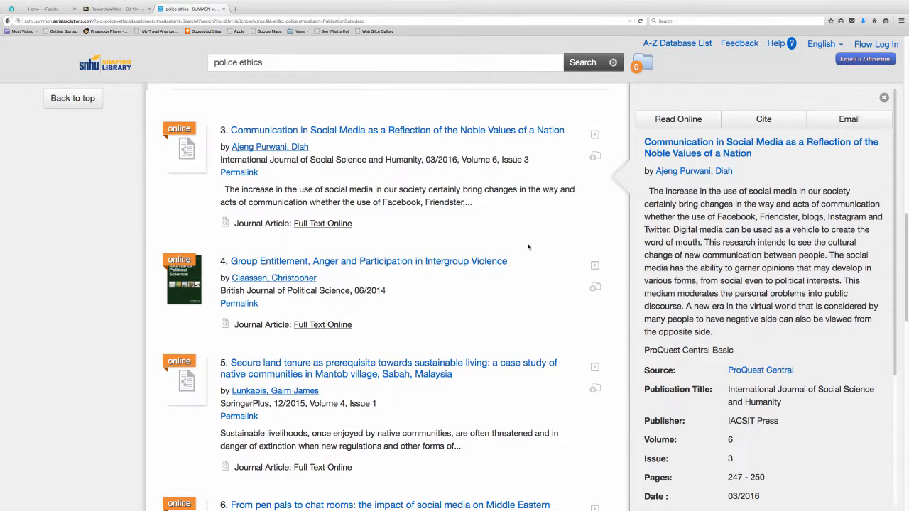
pyautogui.scroll(12, 529, 247)
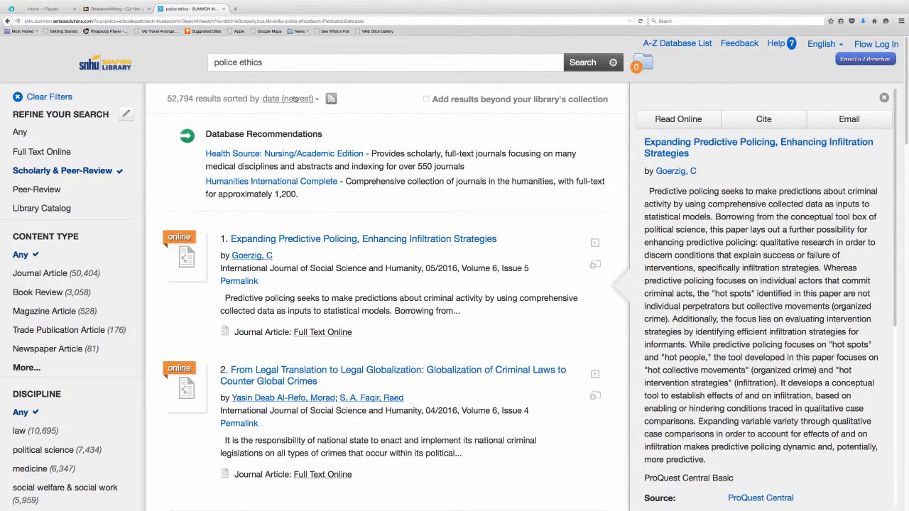
pyautogui.click(294, 99)
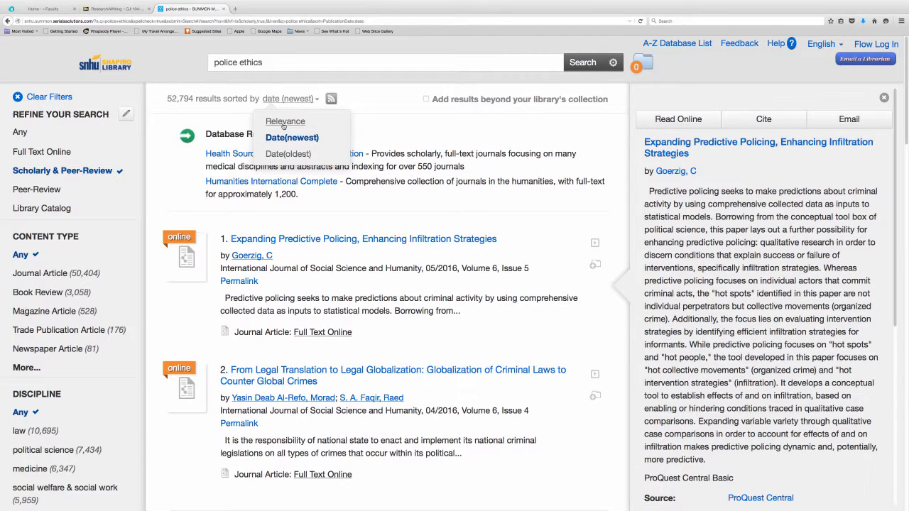
pyautogui.click(284, 125)
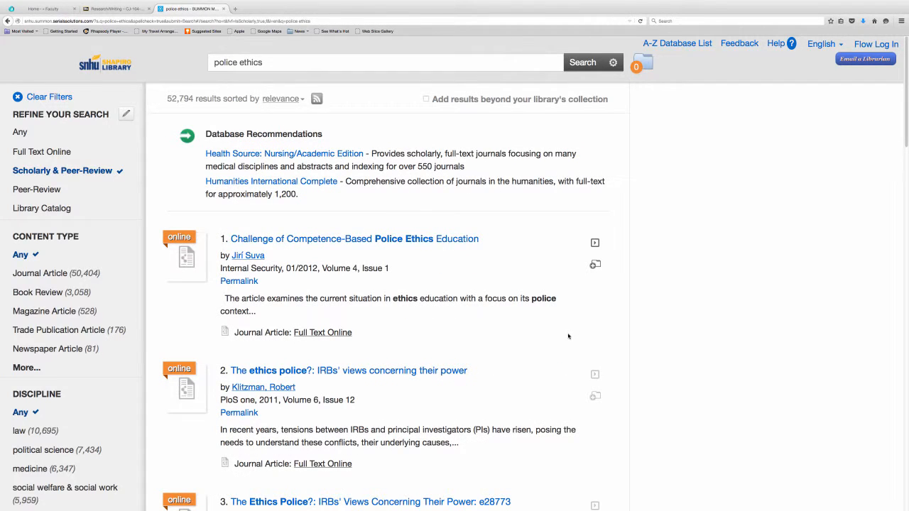
# - Look through the relevance-sorted articles and preview the abstract of "Police Ethics: Organizational Implications"
pyautogui.moveTo(576, 329)
pyautogui.scroll(-5, 561, 330)
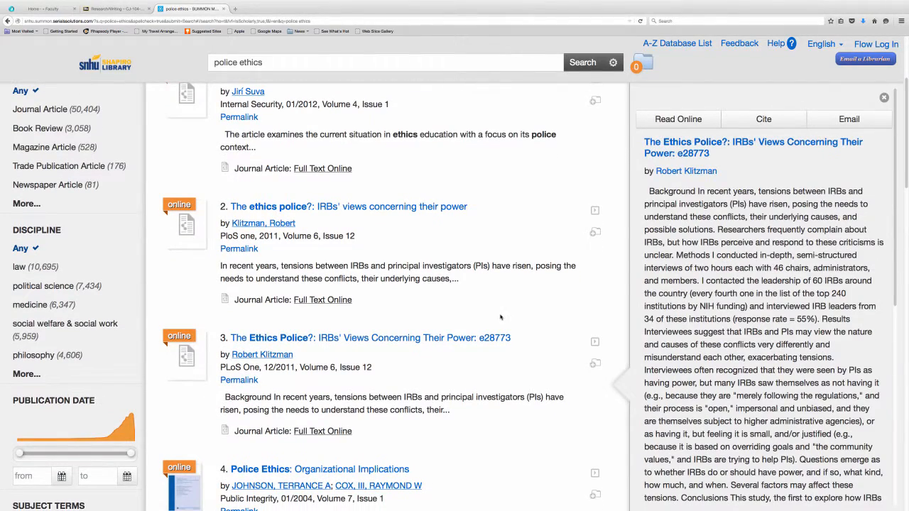
pyautogui.scroll(-4, 521, 309)
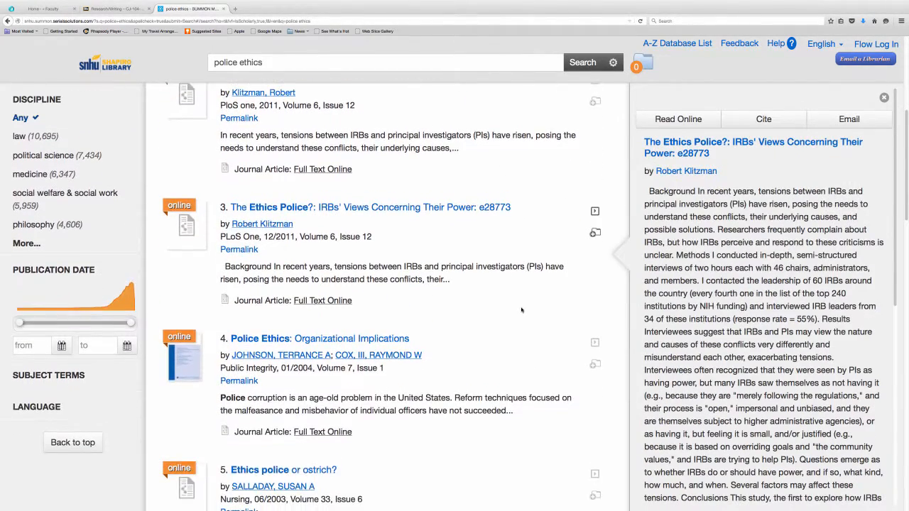
pyautogui.scroll(-5, 521, 310)
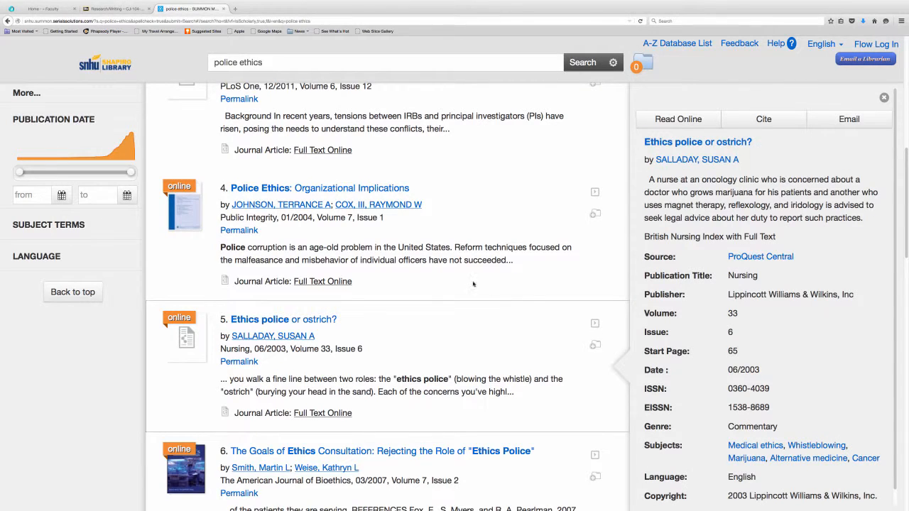
pyautogui.moveTo(358, 186)
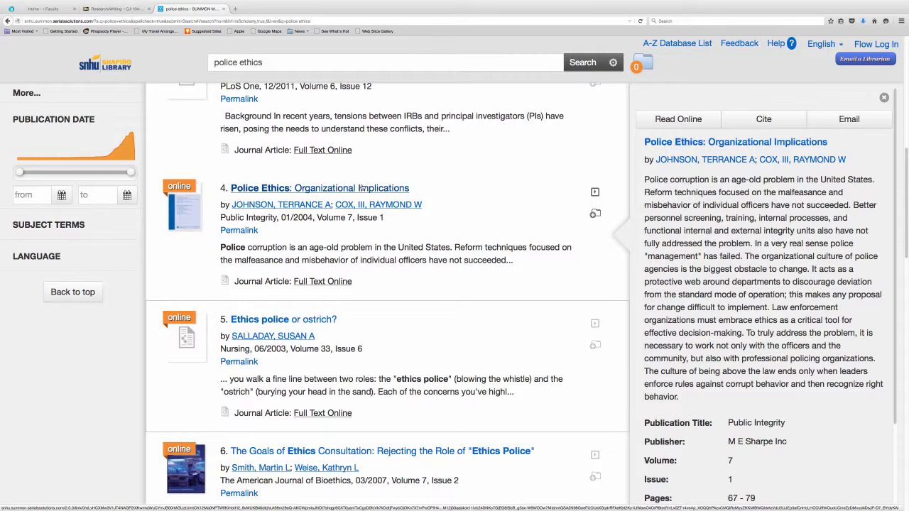
# - Search the library for "police corruption deviance", replacing the ethics query and using the suggested phrase
pyautogui.scroll(8, 362, 187)
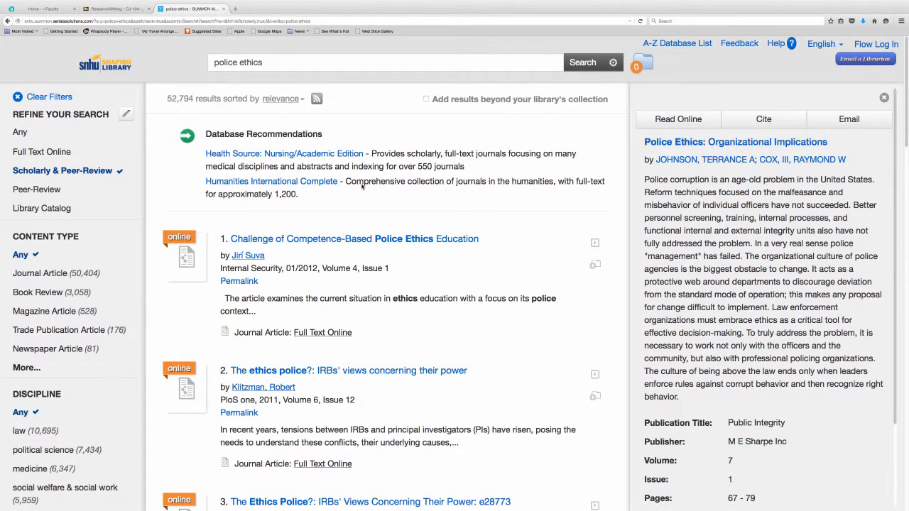
pyautogui.click(241, 62)
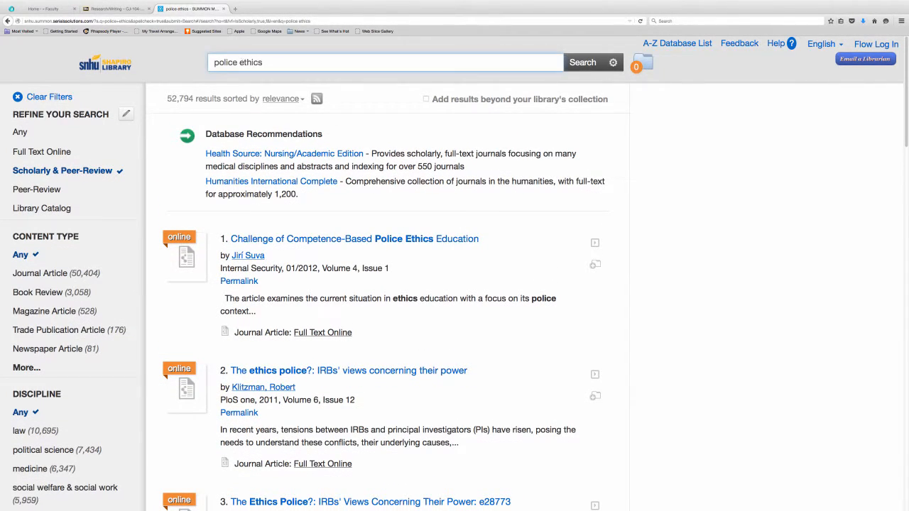
pyautogui.doubleClick(250, 62)
pyautogui.write('c')
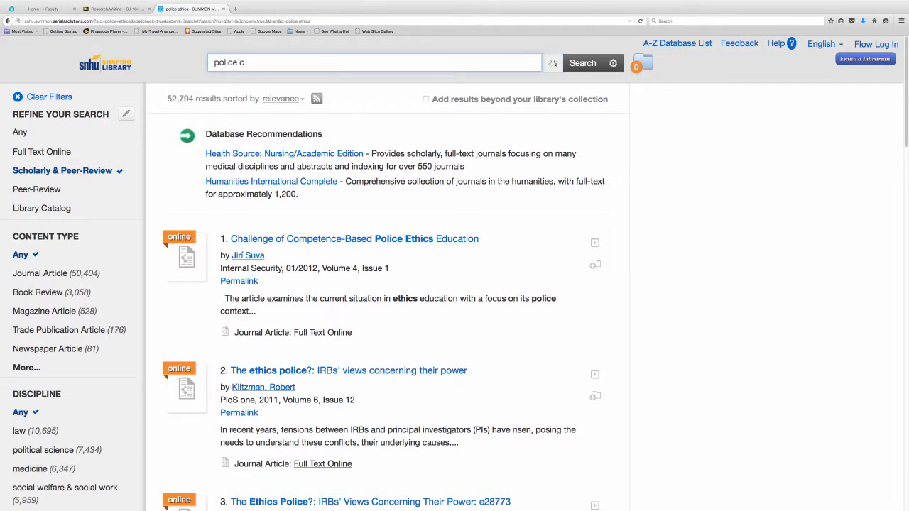
pyautogui.write('orruption')
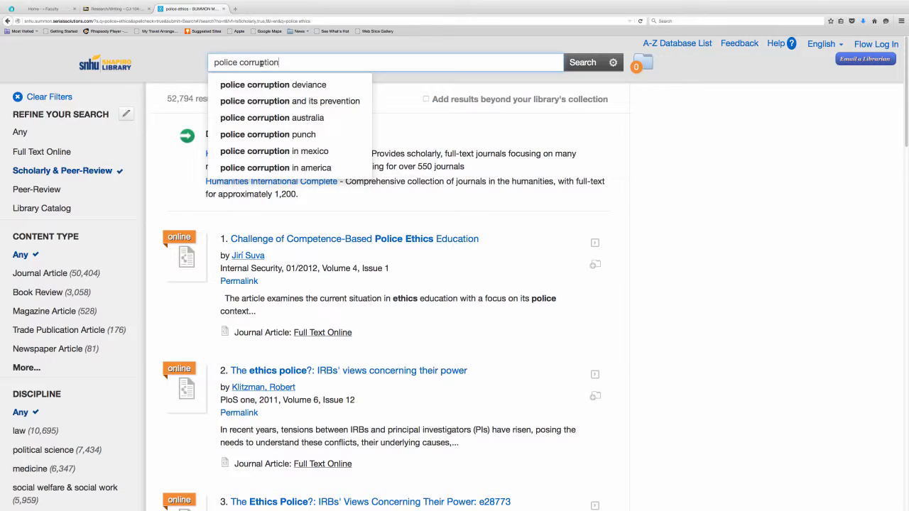
pyautogui.press('Down')
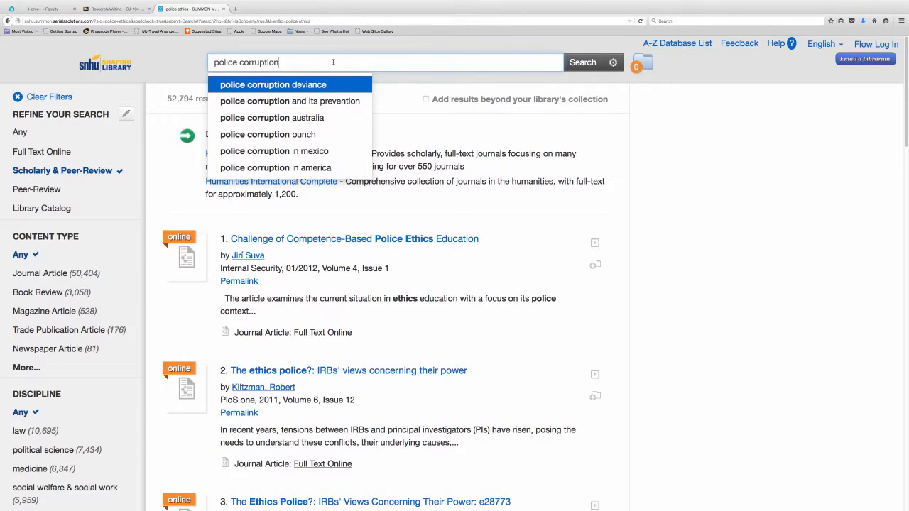
pyautogui.click(303, 85)
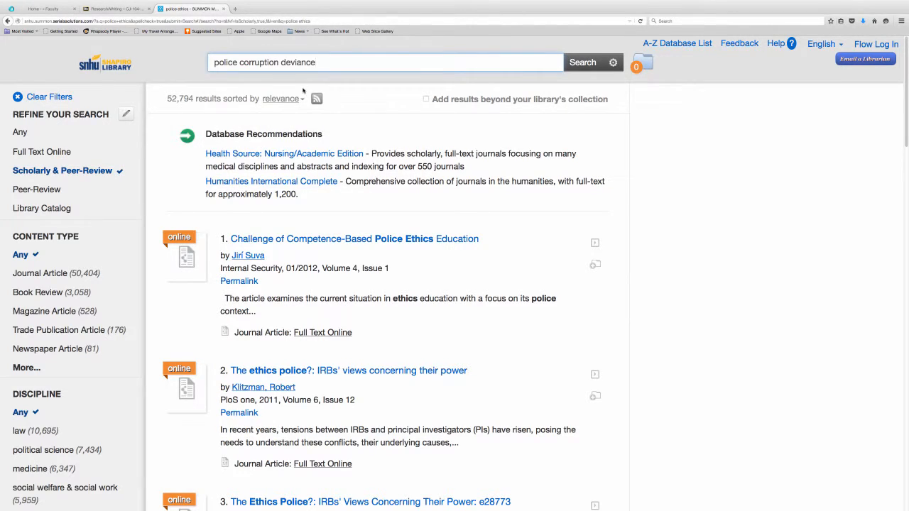
pyautogui.click(590, 63)
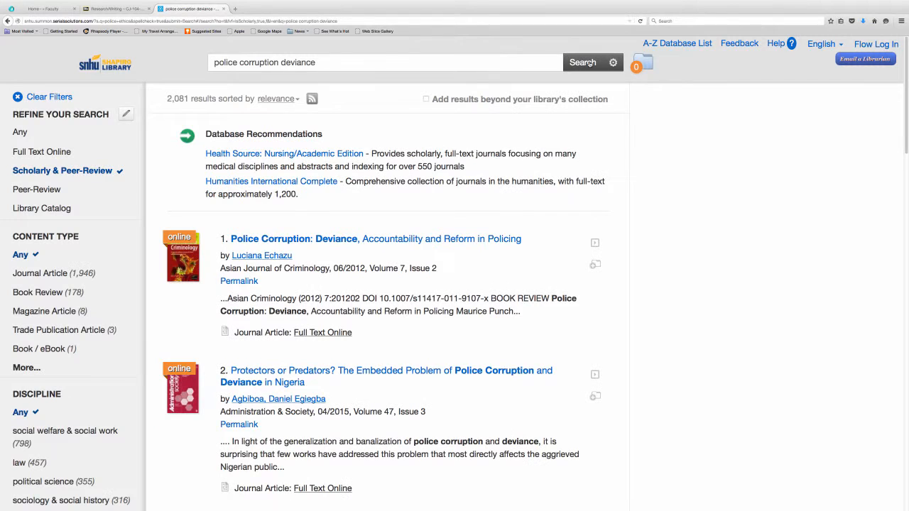
# - Preview the details of the first two articles in the police corruption deviance results
pyautogui.scroll(-2, 572, 228)
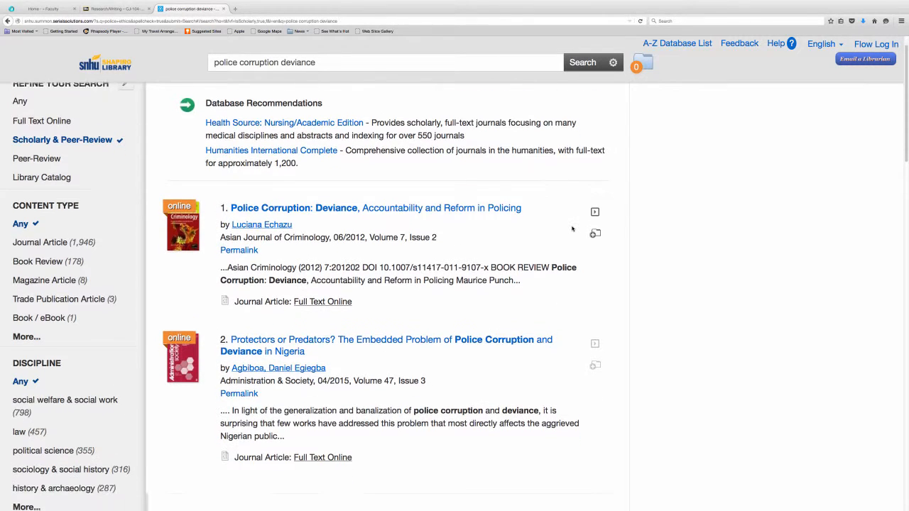
pyautogui.scroll(-1, 573, 229)
pyautogui.click(595, 198)
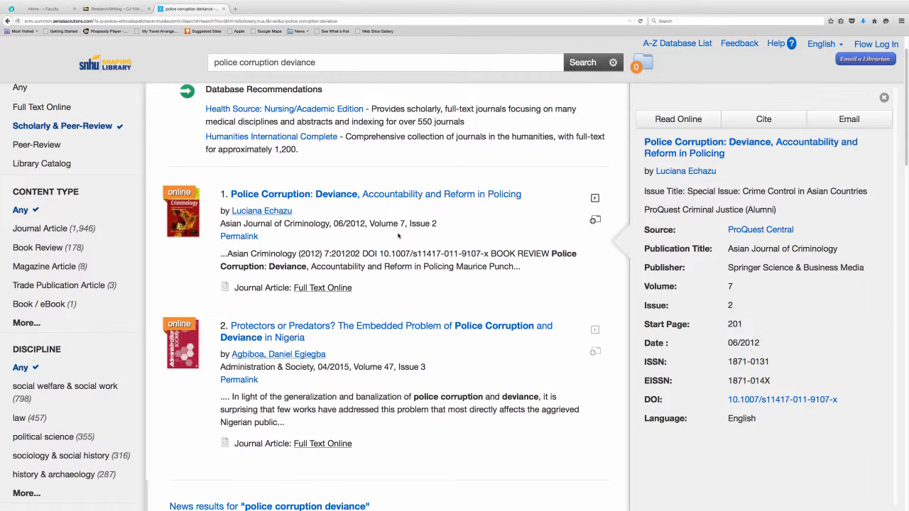
pyautogui.scroll(-8, 398, 235)
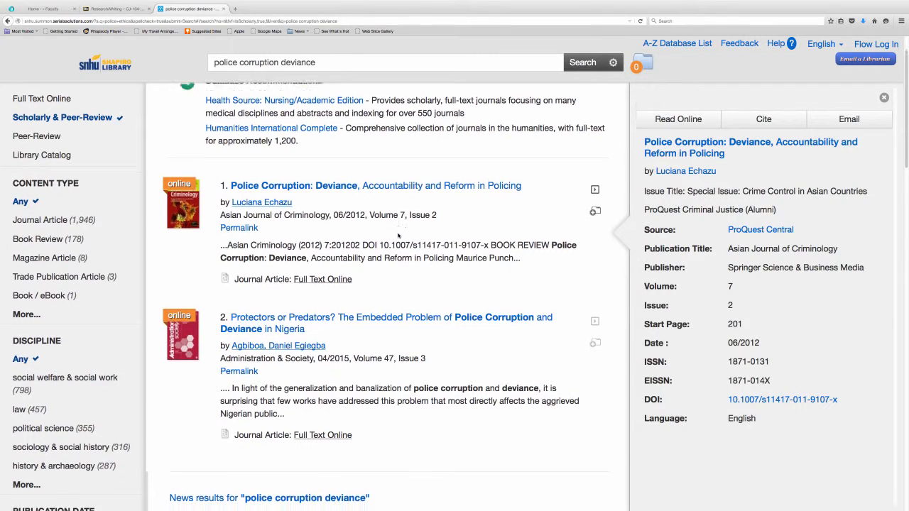
pyautogui.moveTo(339, 206)
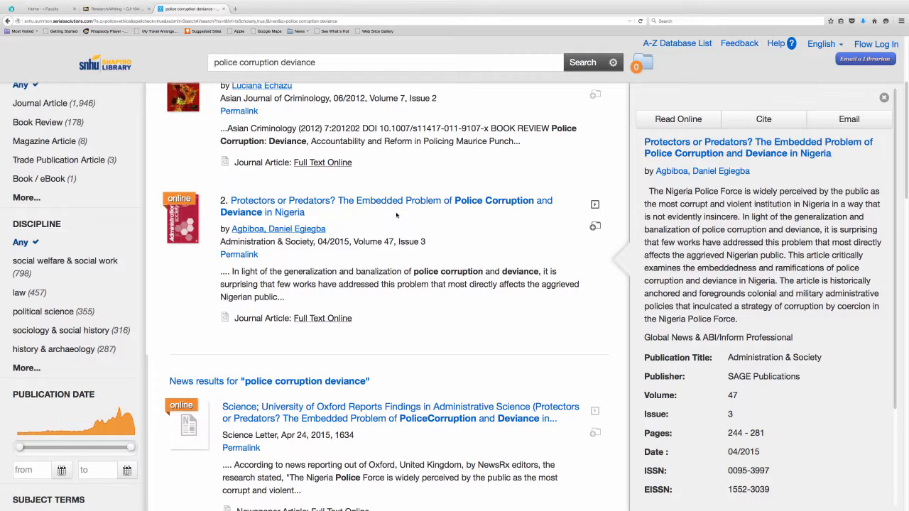
pyautogui.scroll(-10, 396, 214)
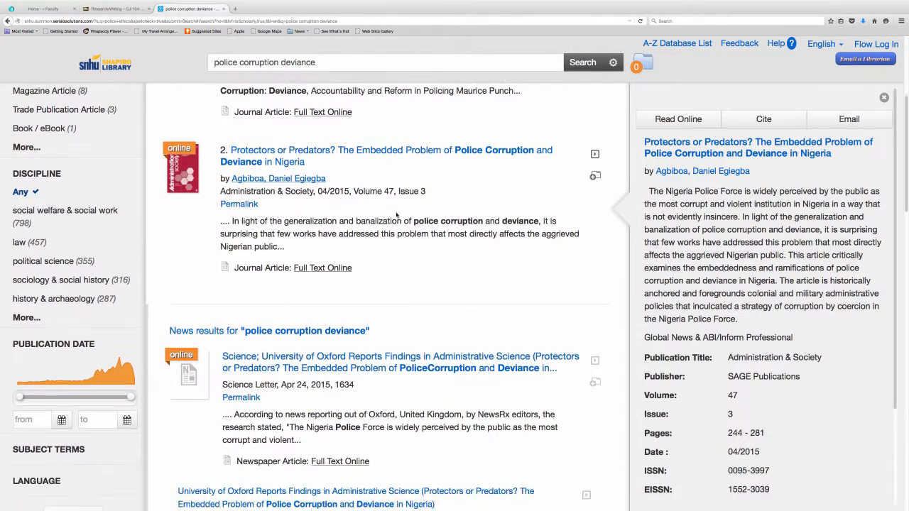
pyautogui.moveTo(396, 214)
# - Look through the news results and the remaining police corruption deviance articles, then return to the start of the list
pyautogui.scroll(-2, 396, 214)
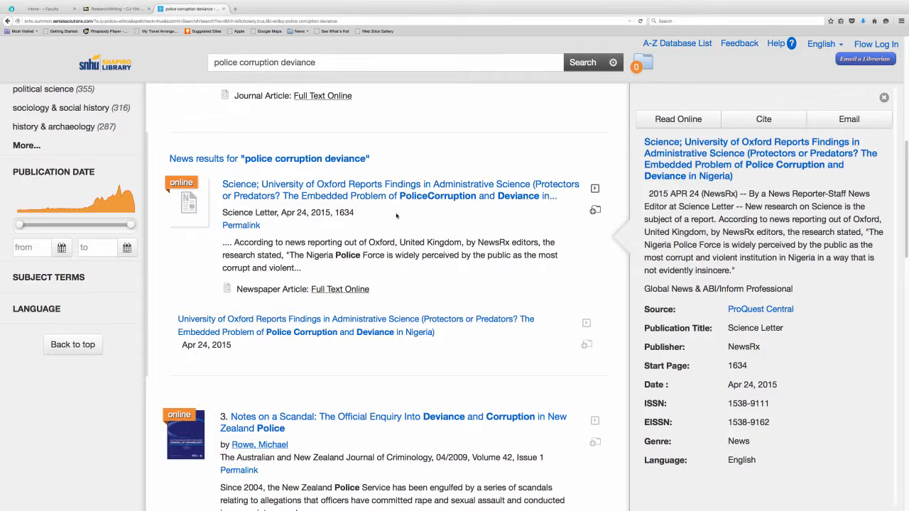
pyautogui.scroll(-5, 396, 216)
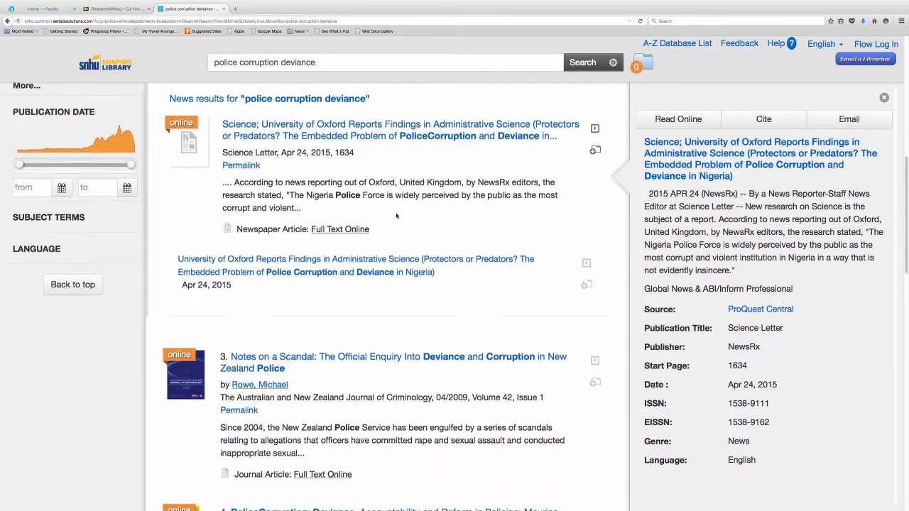
pyautogui.scroll(-2, 396, 216)
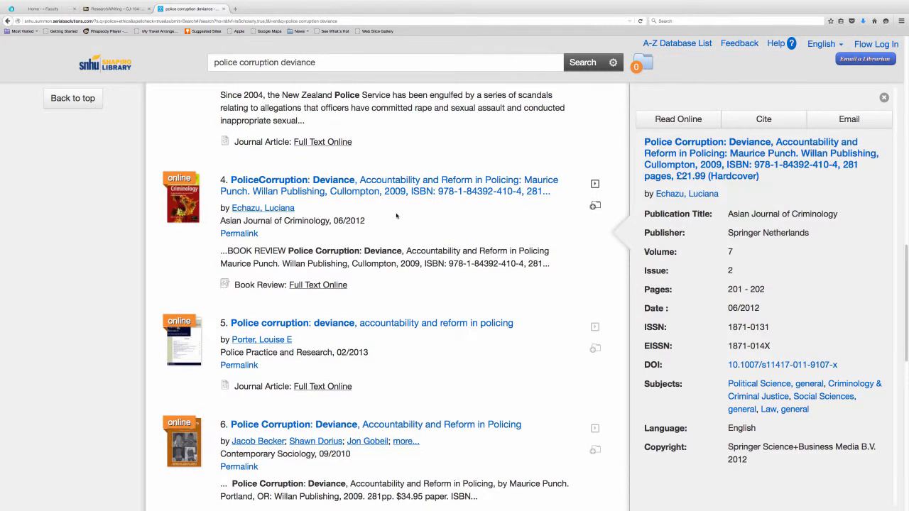
pyautogui.scroll(-5, 396, 216)
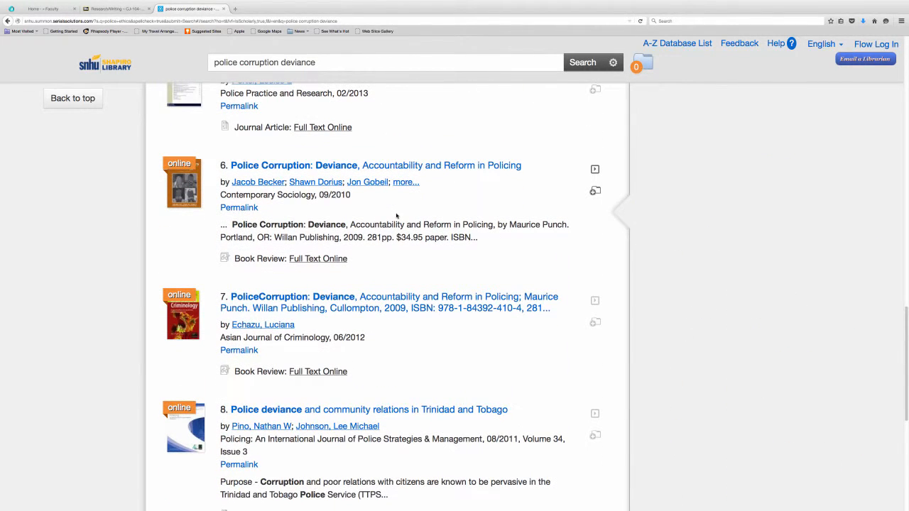
pyautogui.scroll(-2, 396, 215)
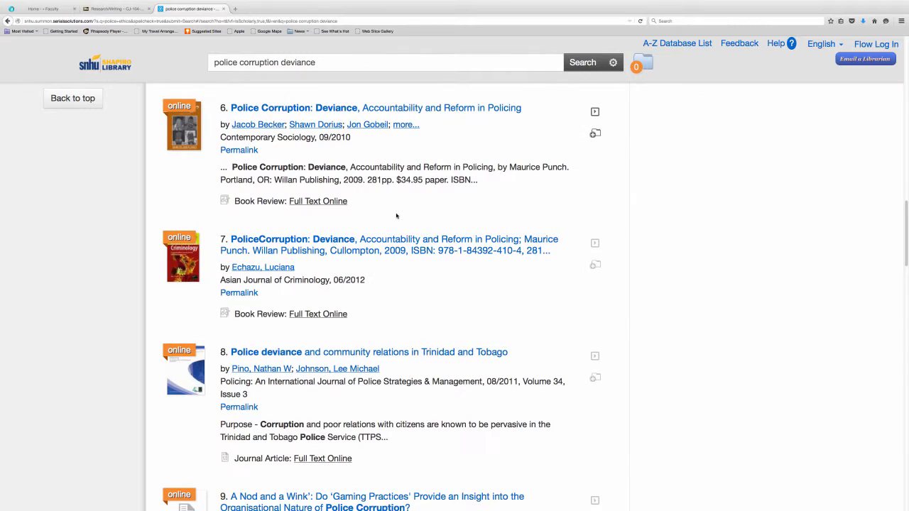
pyautogui.scroll(1, 396, 216)
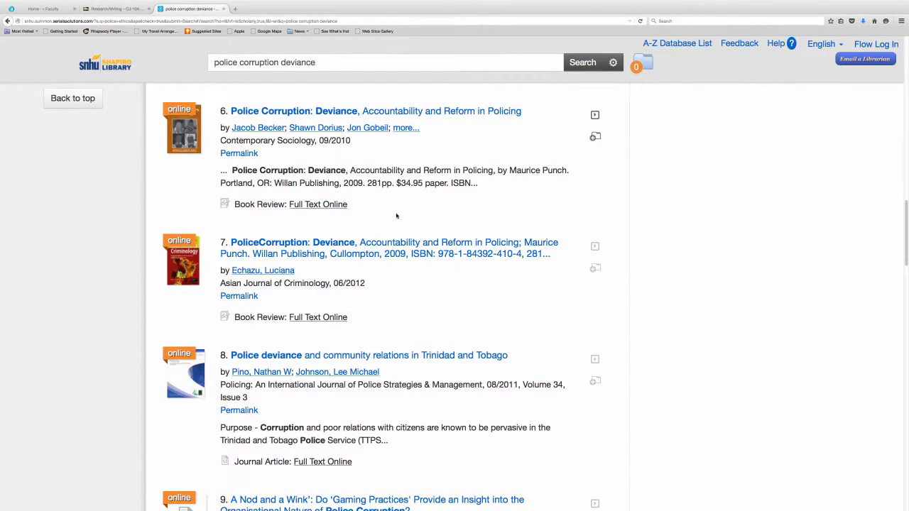
pyautogui.scroll(15, 396, 216)
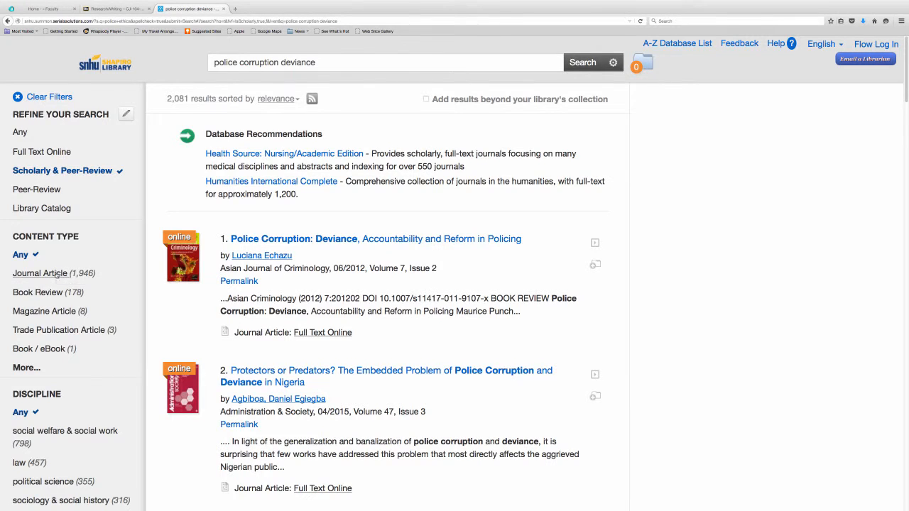
pyautogui.scroll(-3, 71, 298)
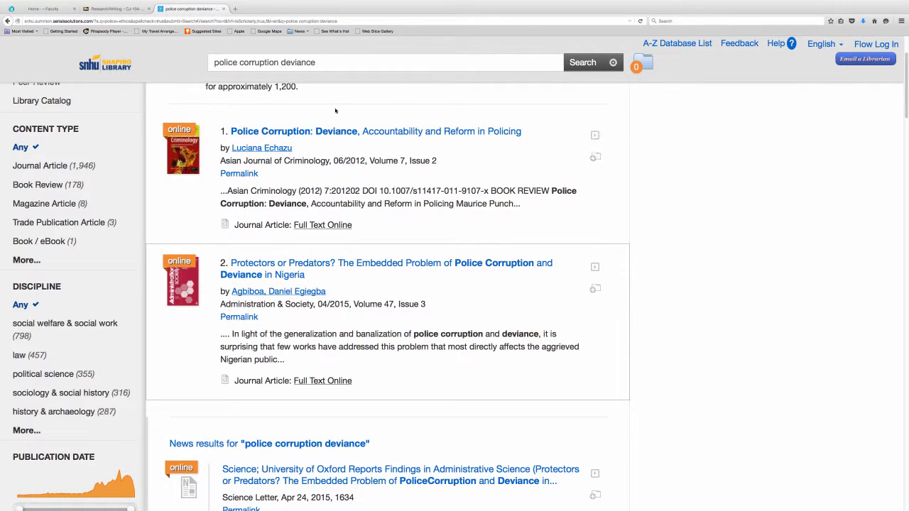
# - Change the search to "police corruption america" and preview the abstract of "A study of drug-related police corruption arrests"
pyautogui.click(282, 62)
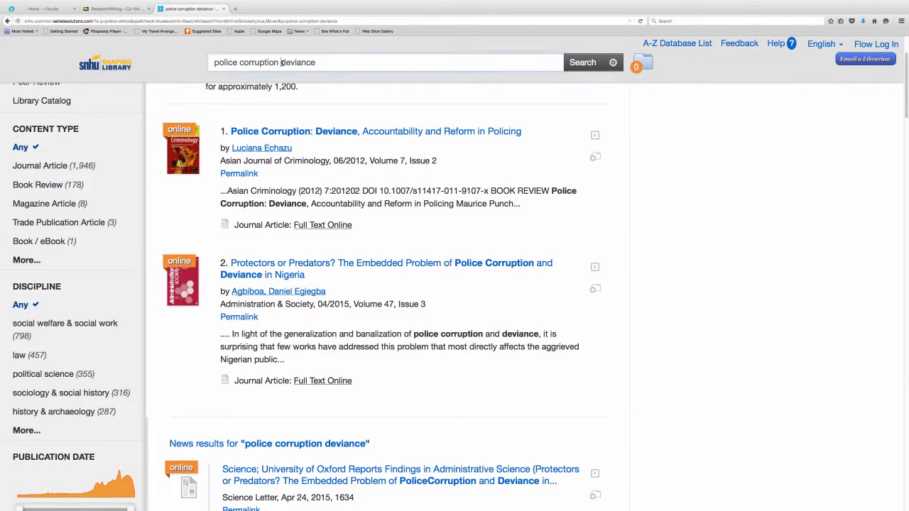
pyautogui.doubleClick(319, 61)
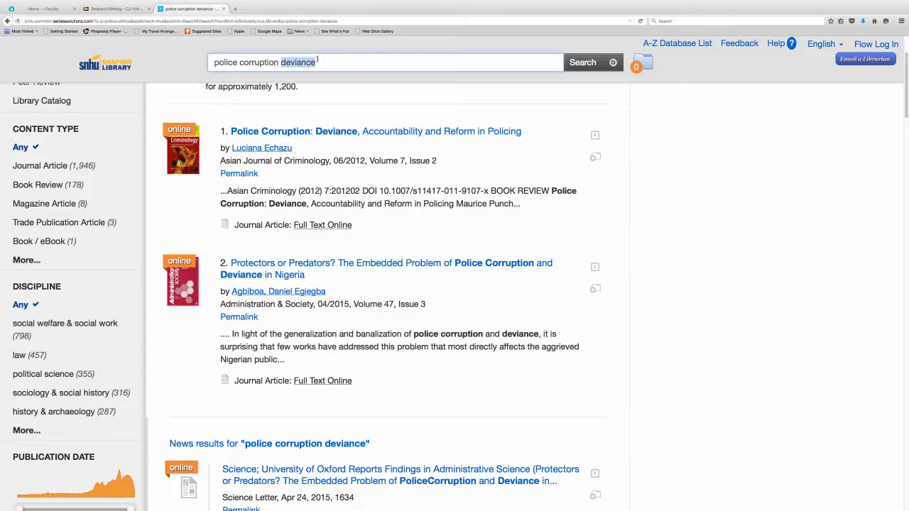
pyautogui.press('BackSpace')
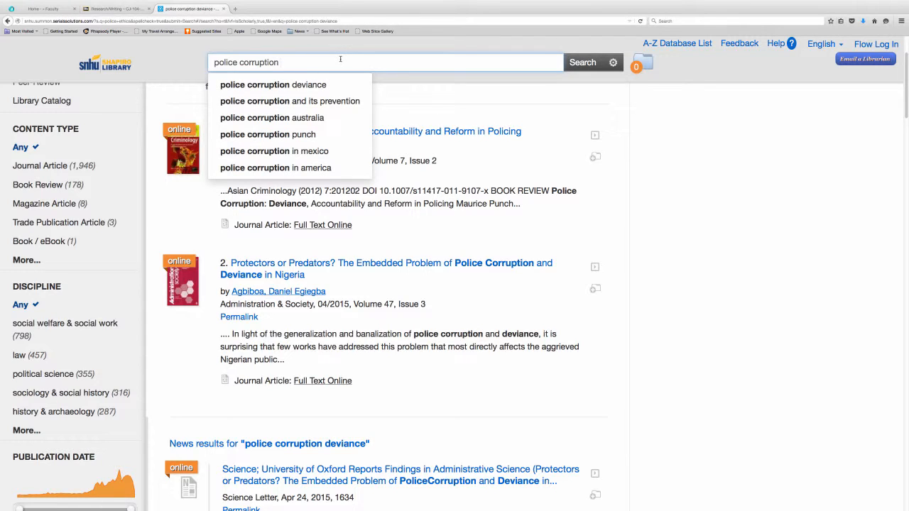
pyautogui.write('america')
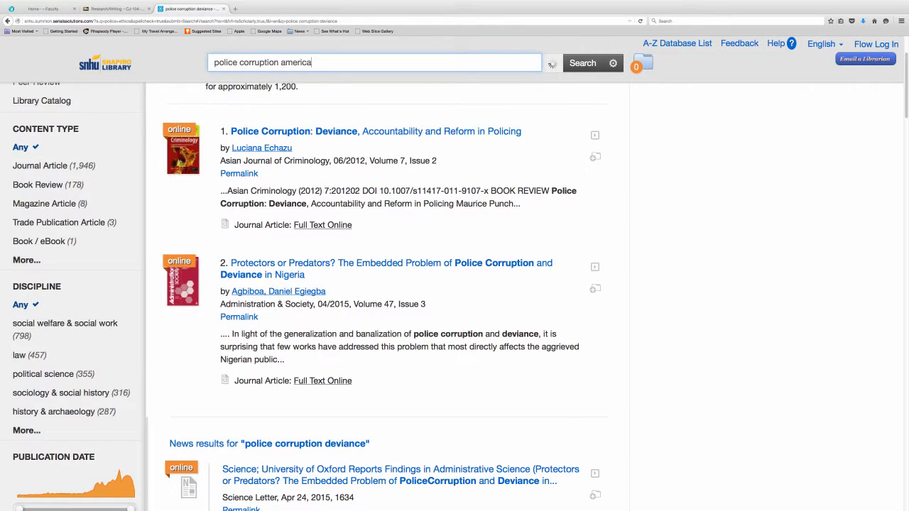
pyautogui.press('Return')
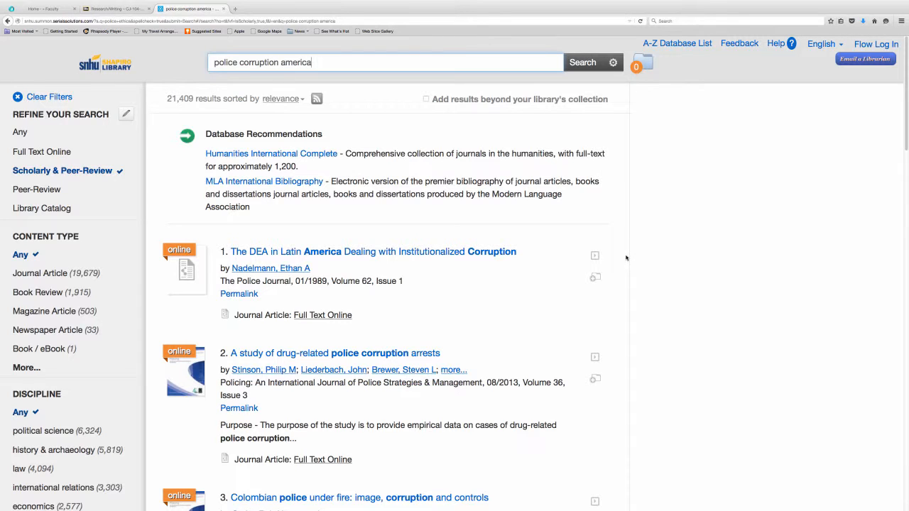
pyautogui.moveTo(392, 353)
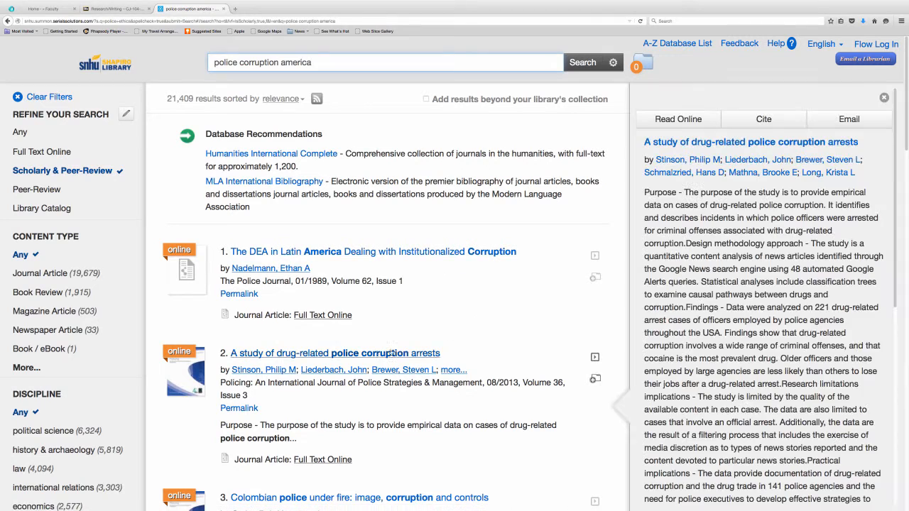